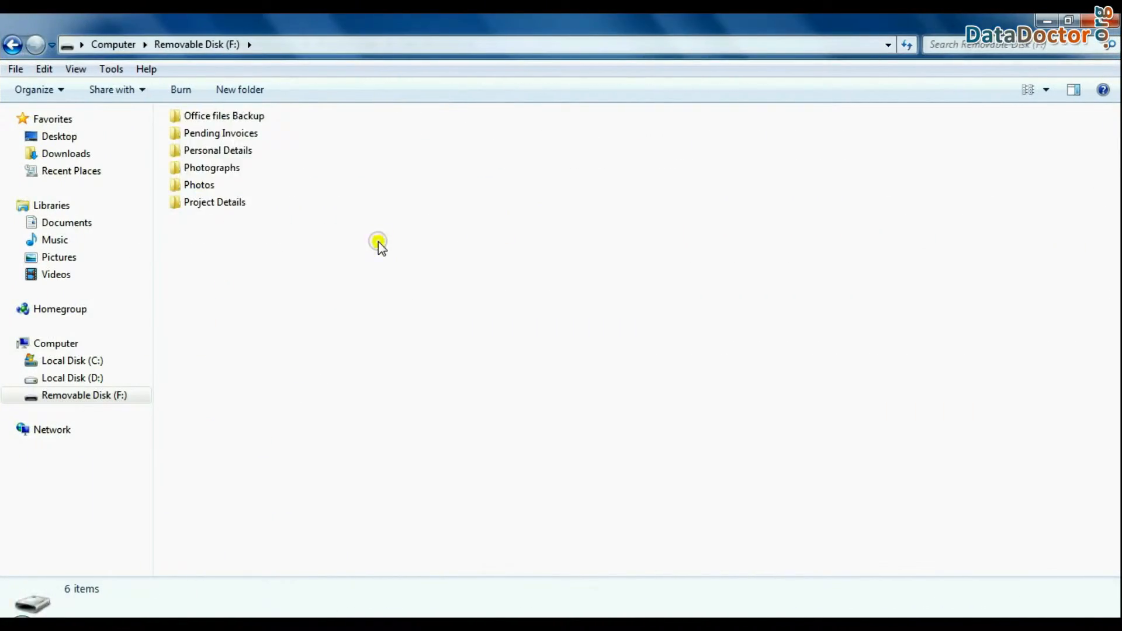
- Delete all six folders from Removable Disk (F:) in Windows Explorer
{"action": "key", "text": "ctrl+a"}
{"action": "right_click", "coordinate": [220, 167]}
{"action": "left_click", "coordinate": [271, 373]}
{"action": "left_click", "coordinate": [623, 336]}
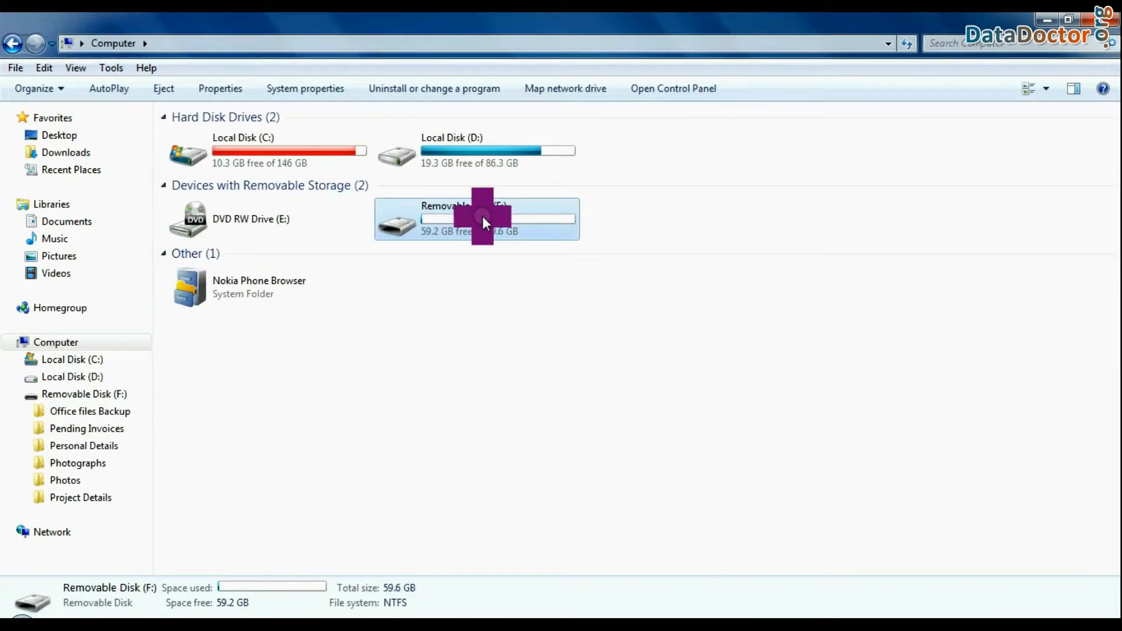
- Quick-format the F: pen drive as NTFS and dismiss the completion notice
{"action": "right_click", "coordinate": [483, 216]}
{"action": "left_click", "coordinate": [529, 348]}
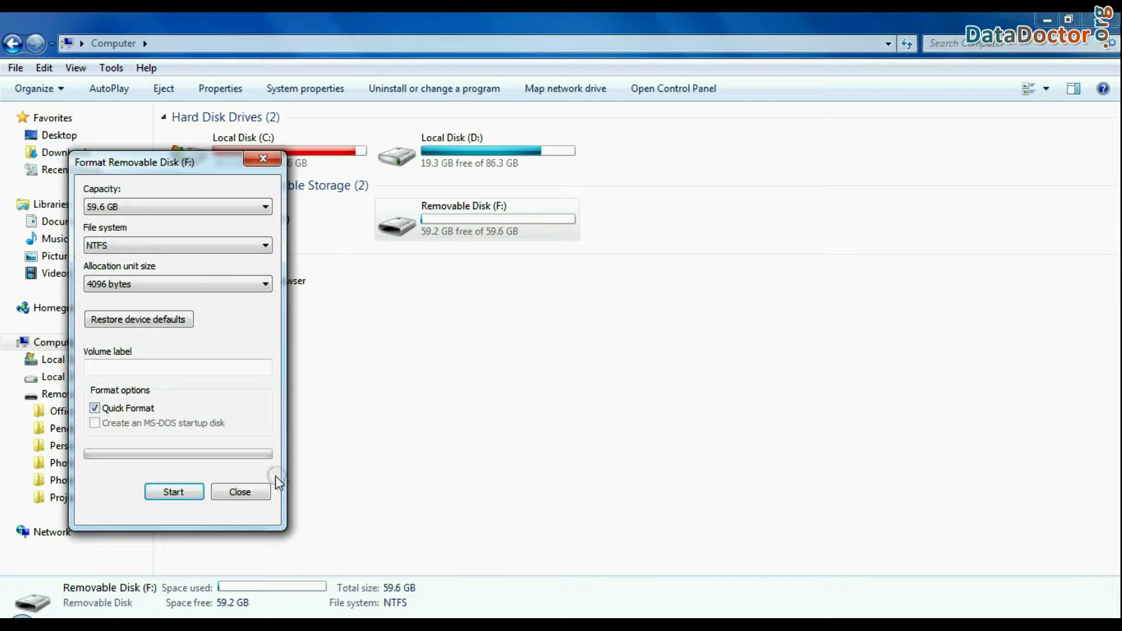
{"action": "left_click", "coordinate": [182, 493]}
{"action": "left_click", "coordinate": [600, 325]}
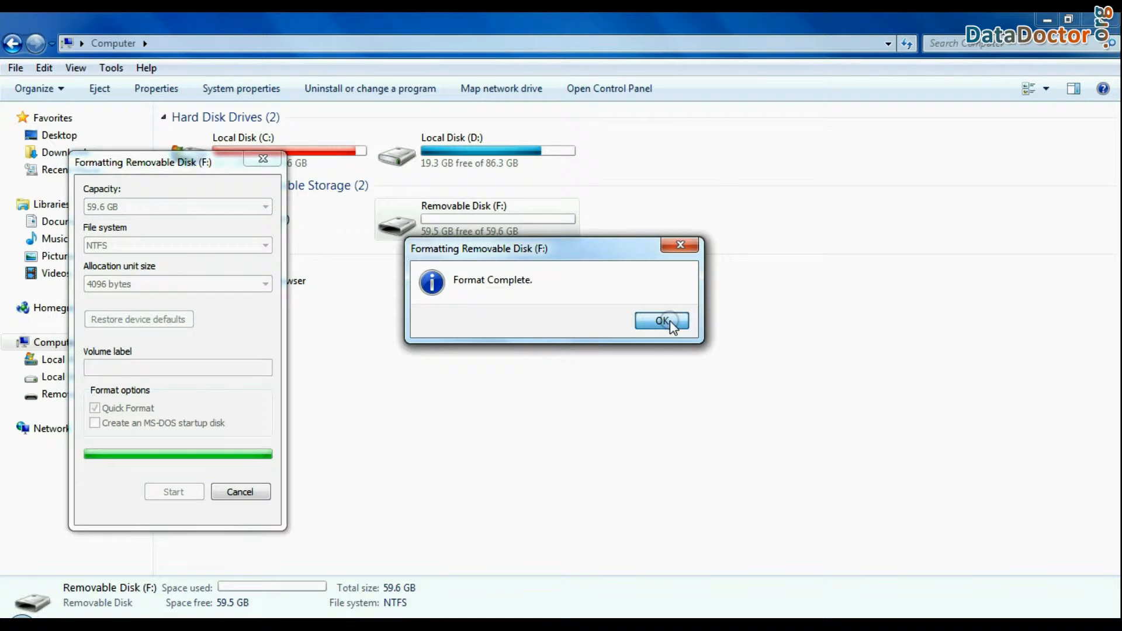
{"action": "left_click", "coordinate": [671, 321]}
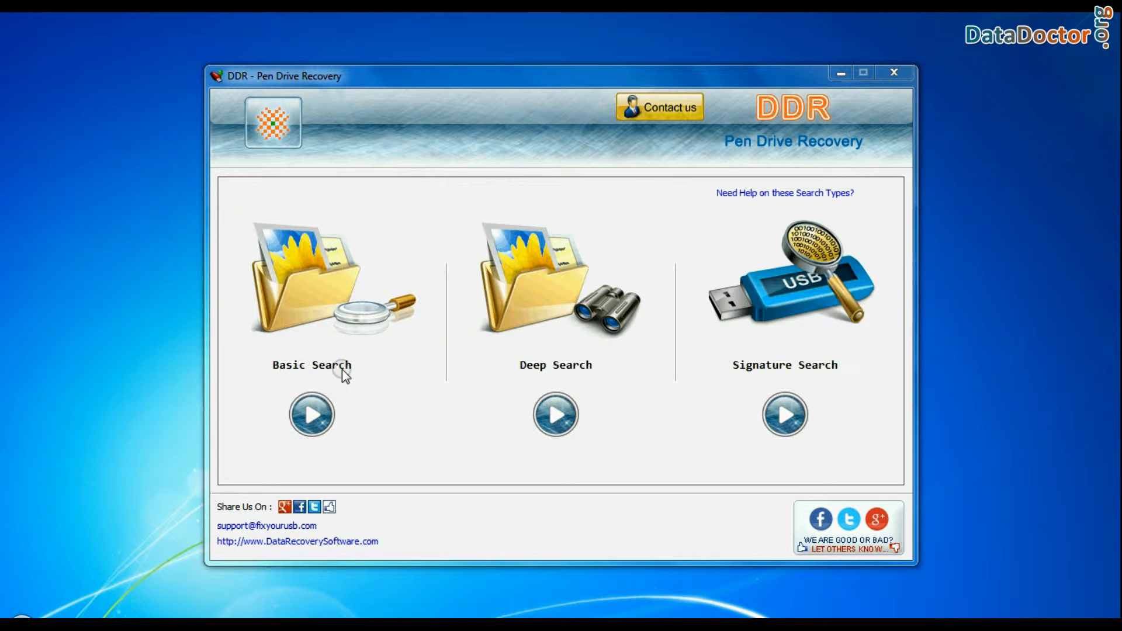
- Start a Basic Search on Removable Media's Partition - 1 (NTFS)
{"action": "left_click", "coordinate": [302, 409]}
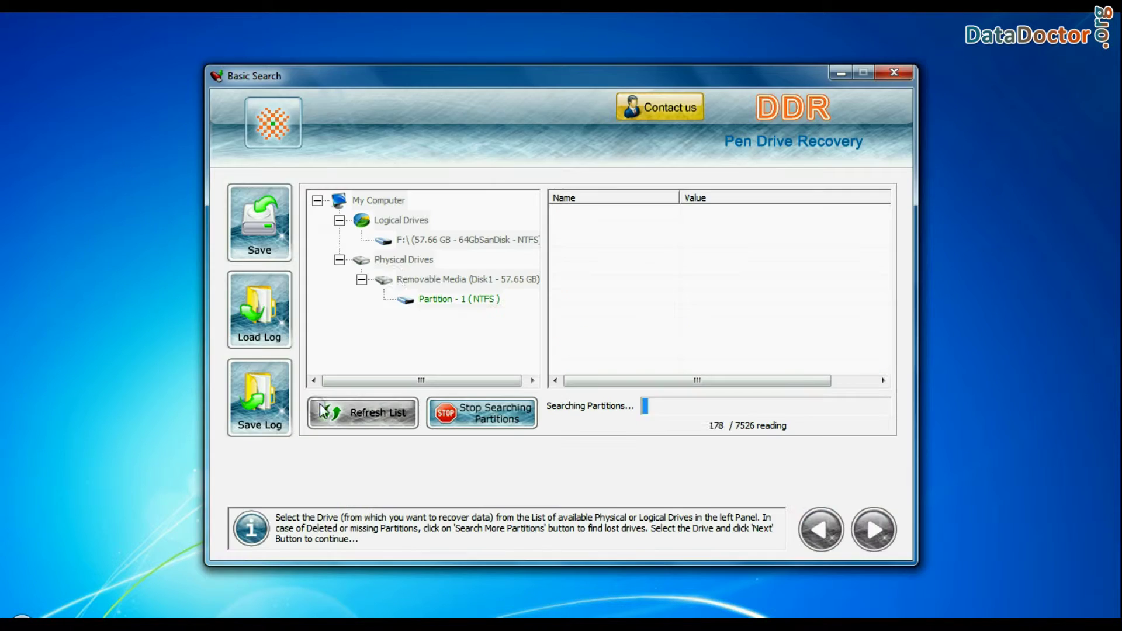
{"action": "left_click", "coordinate": [403, 260]}
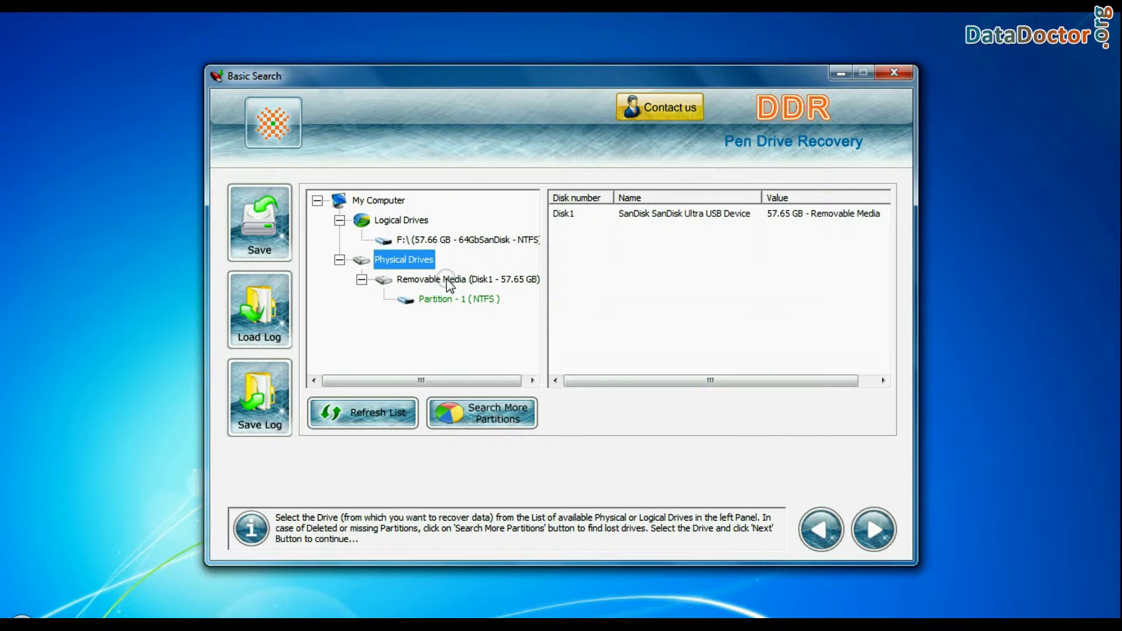
{"action": "left_click", "coordinate": [442, 279]}
{"action": "left_click", "coordinate": [452, 299]}
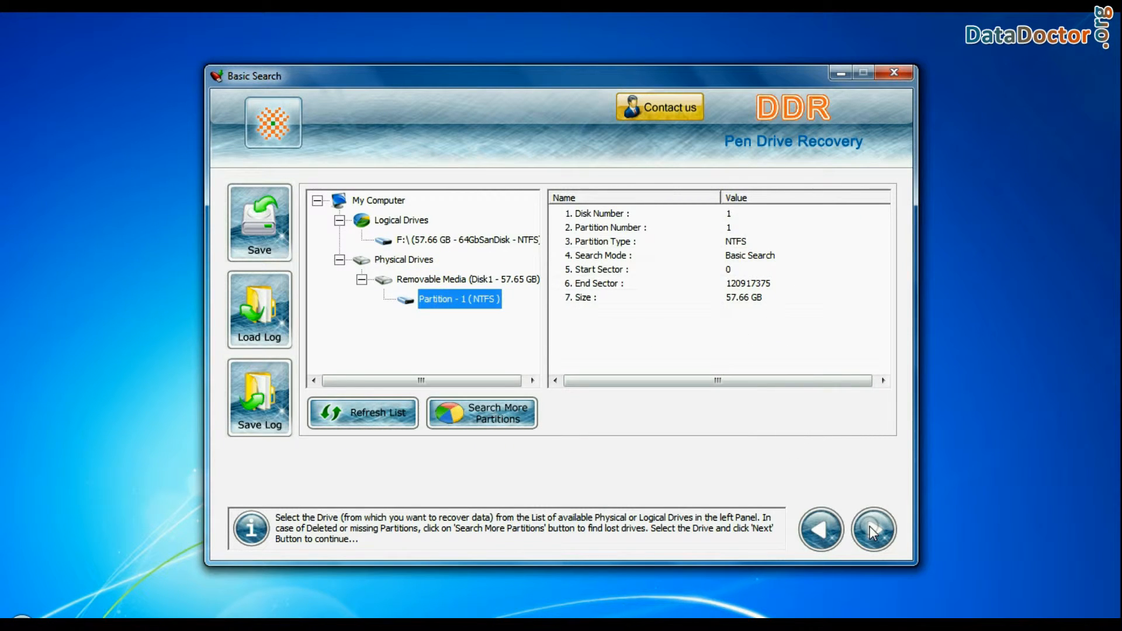
{"action": "left_click", "coordinate": [870, 526]}
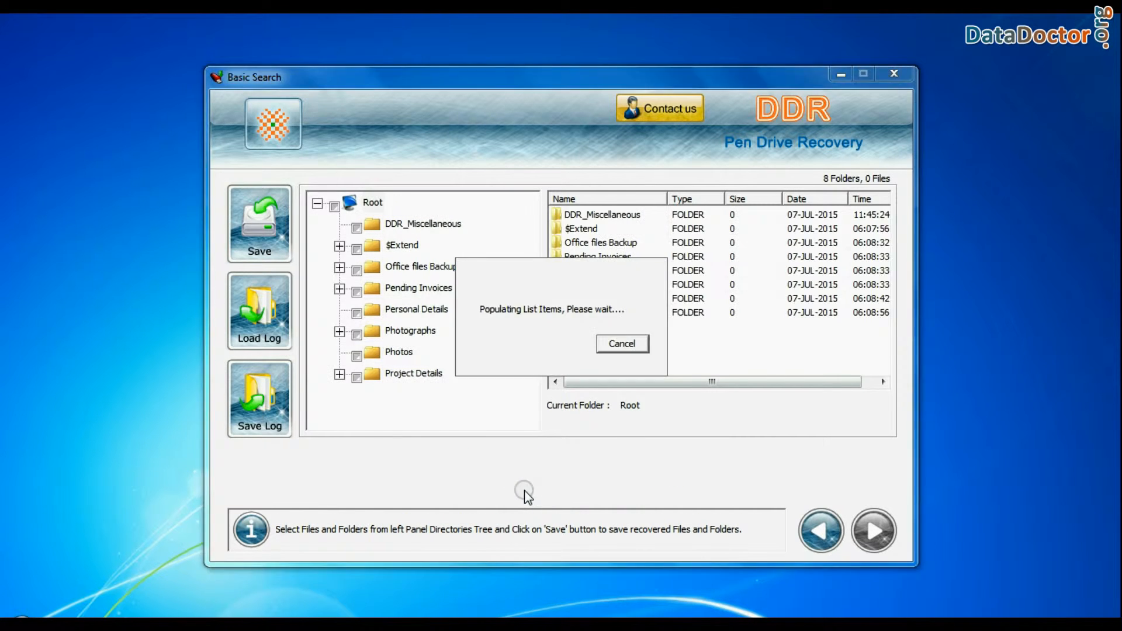
- Browse recovered files in Office files Backup and Pending Invoices subfolders (Address, Employee_Details, Salary_Info, New Clients, Purchase order Templates, Quoted Price)
{"action": "left_click", "coordinate": [339, 267]}
{"action": "left_click", "coordinate": [423, 309]}
{"action": "left_click", "coordinate": [443, 331]}
{"action": "left_click", "coordinate": [430, 352]}
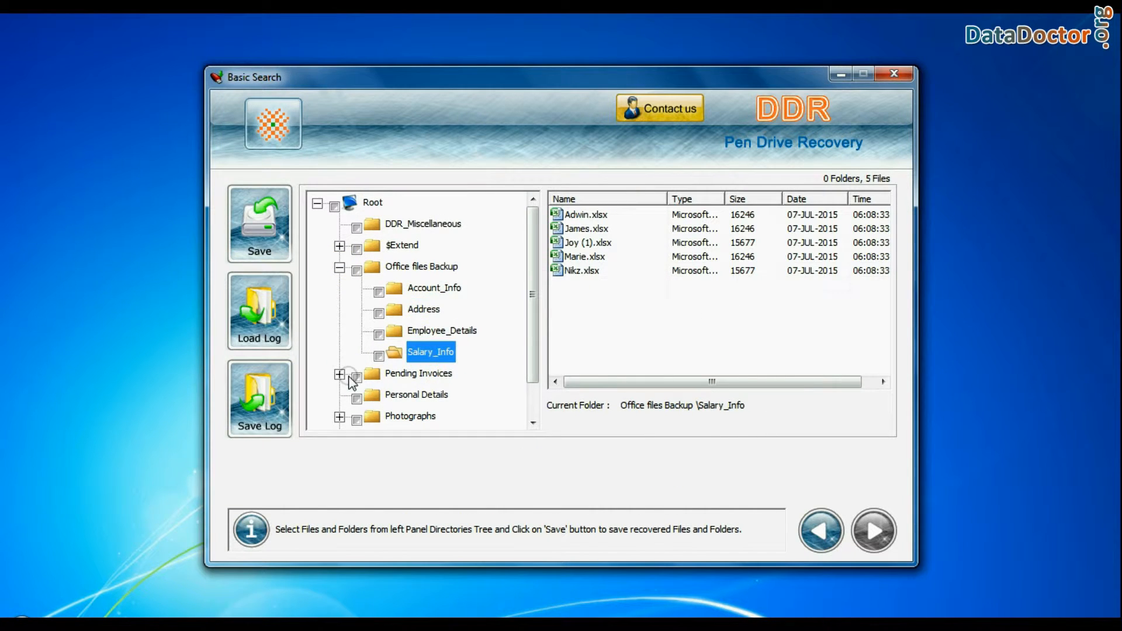
{"action": "left_click", "coordinate": [340, 373]}
{"action": "left_click", "coordinate": [429, 373]}
{"action": "left_click", "coordinate": [458, 395]}
{"action": "left_click", "coordinate": [433, 415]}
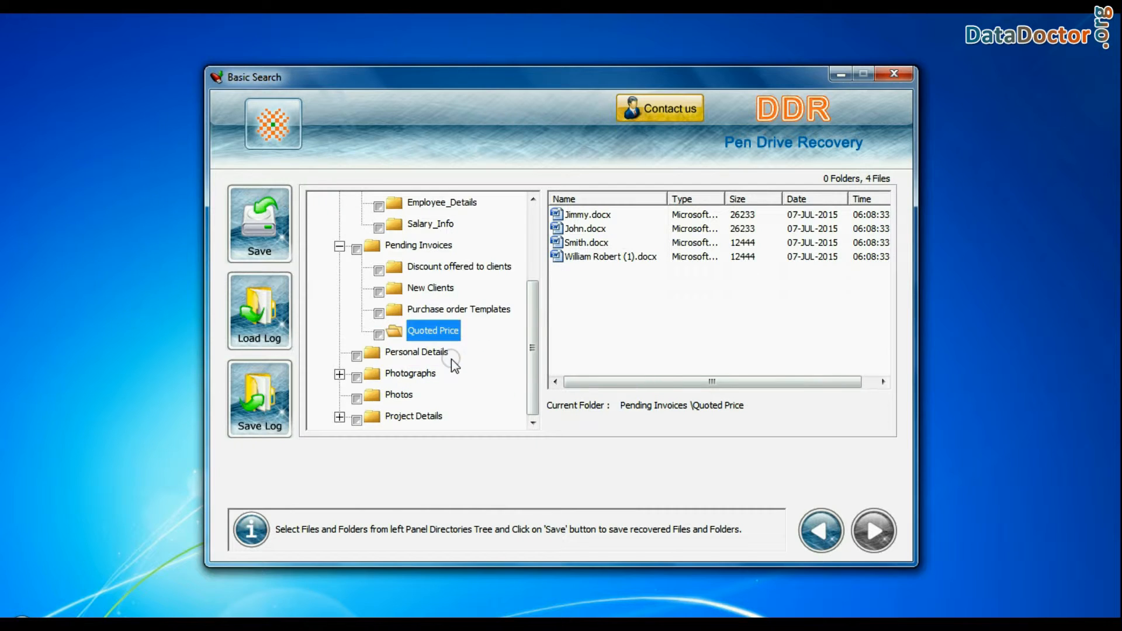
- Browse the recovered Photographs subfolders including Picnic Photos
{"action": "left_click", "coordinate": [339, 373]}
{"action": "left_click", "coordinate": [431, 373]}
{"action": "left_click", "coordinate": [421, 394]}
{"action": "left_click", "coordinate": [412, 416]}
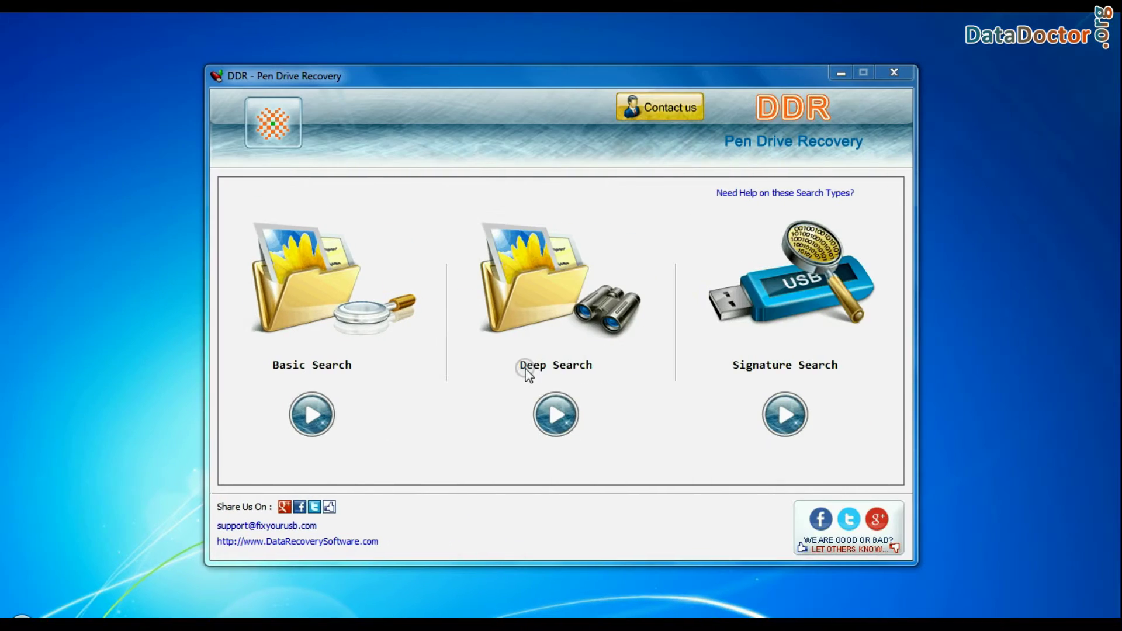
- Start a Deep Search on Partition - 1 (NTFS) with the file system set to NTFS
{"action": "left_click", "coordinate": [556, 414]}
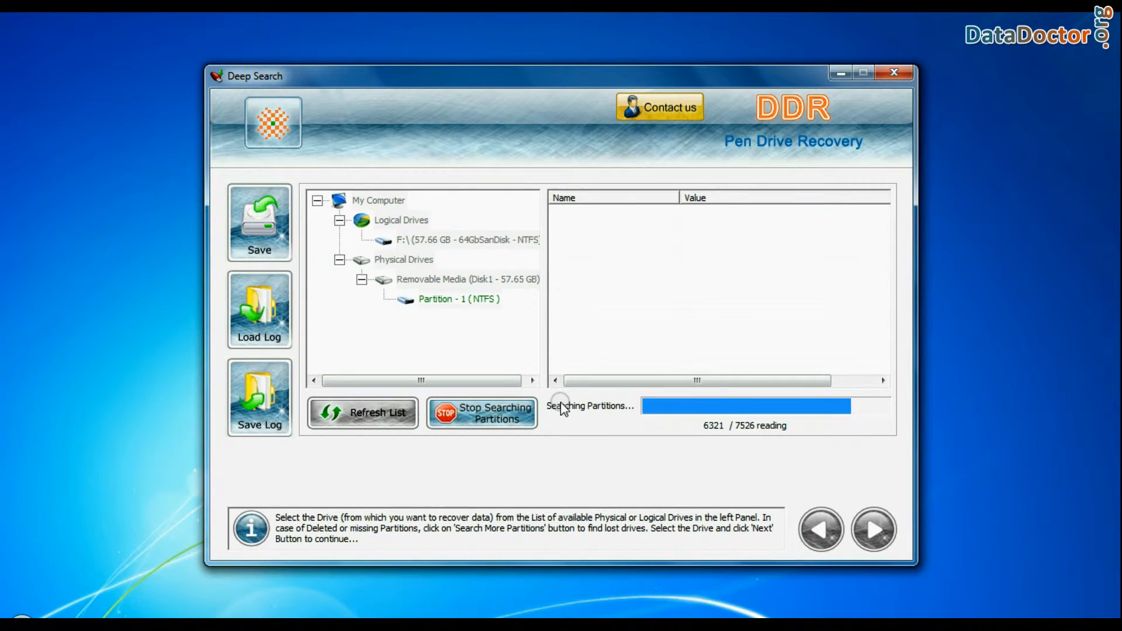
{"action": "left_click", "coordinate": [693, 378]}
{"action": "left_click", "coordinate": [438, 280]}
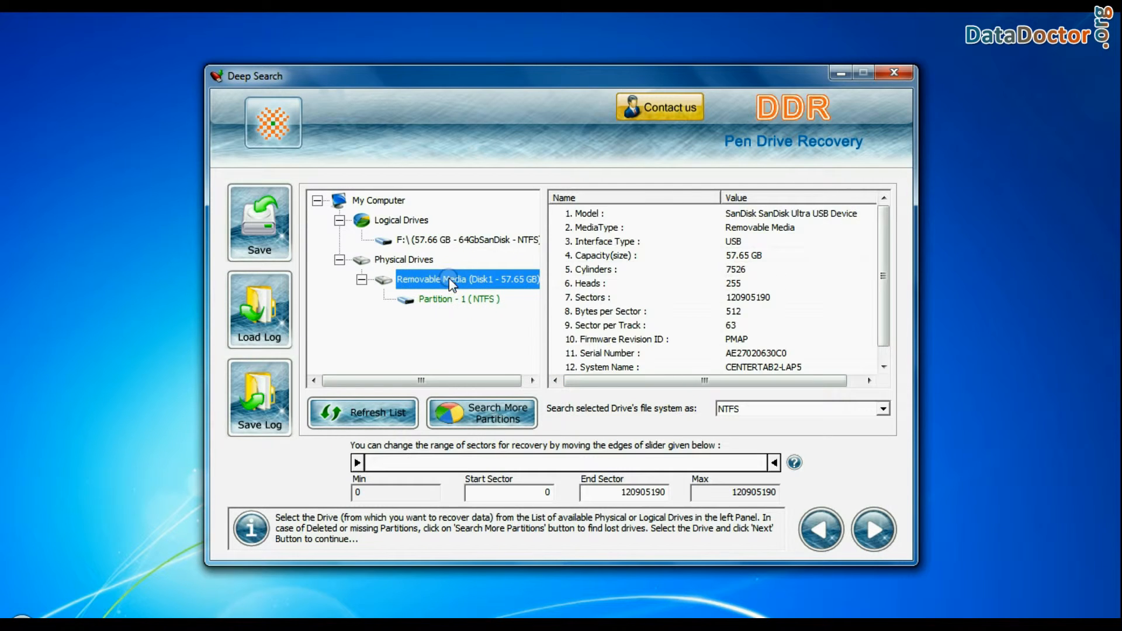
{"action": "left_click", "coordinate": [456, 300]}
{"action": "left_click", "coordinate": [882, 410]}
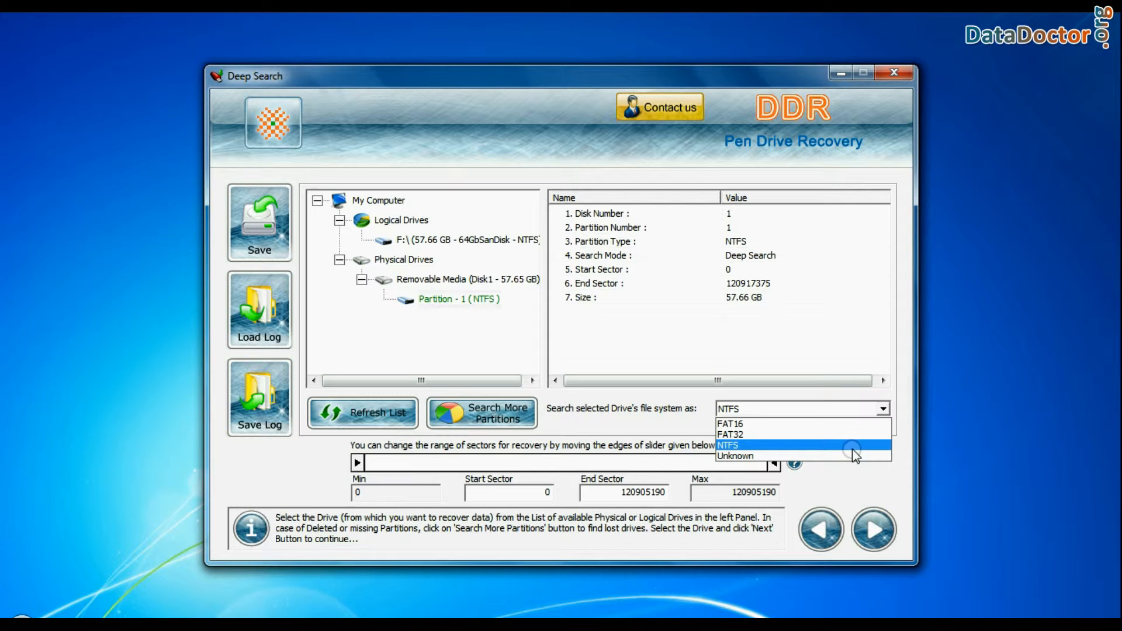
{"action": "left_click", "coordinate": [834, 448]}
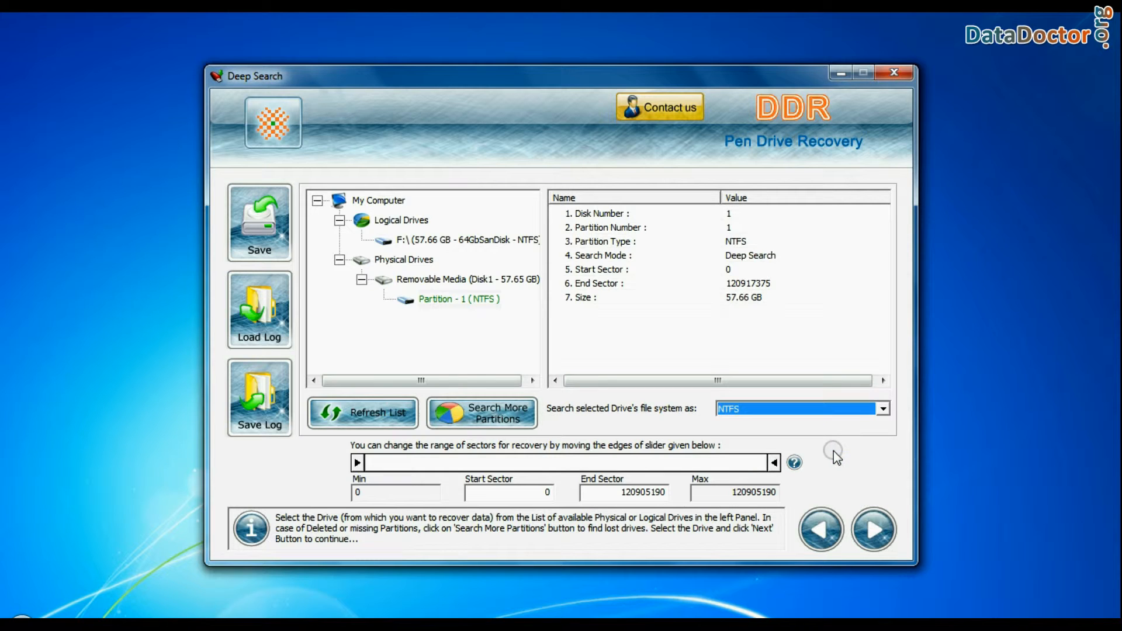
- Run the deep scan and browse recovered Salary_Info, New Clients, Quoted Price and Photographs folders
{"action": "left_click", "coordinate": [877, 526]}
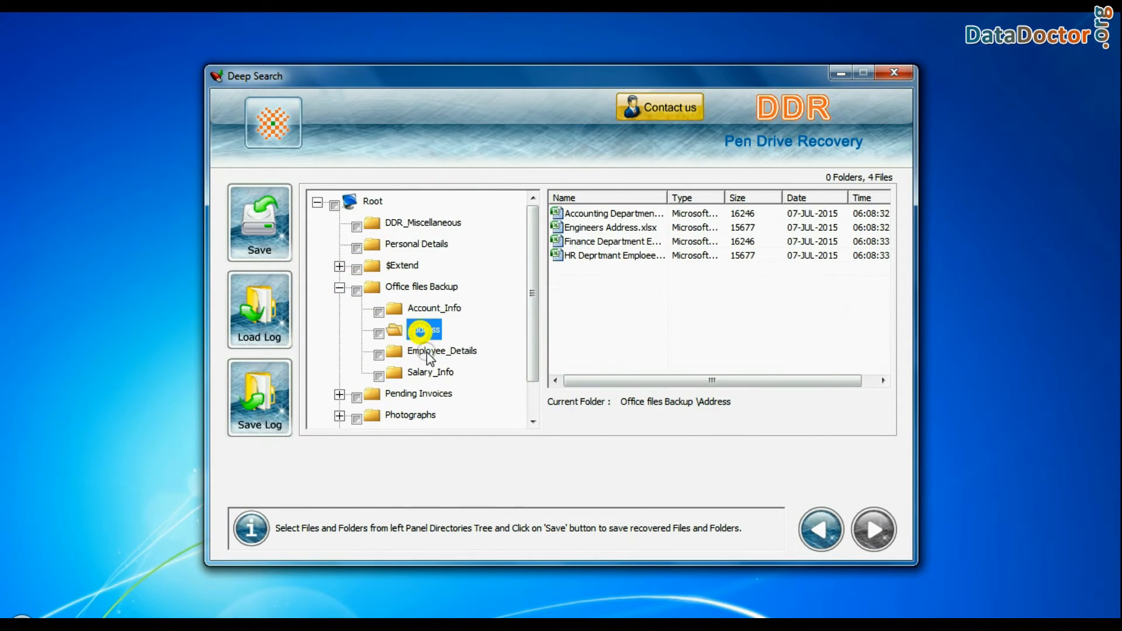
{"action": "left_click", "coordinate": [429, 372]}
{"action": "left_click", "coordinate": [430, 349]}
{"action": "left_click", "coordinate": [434, 372]}
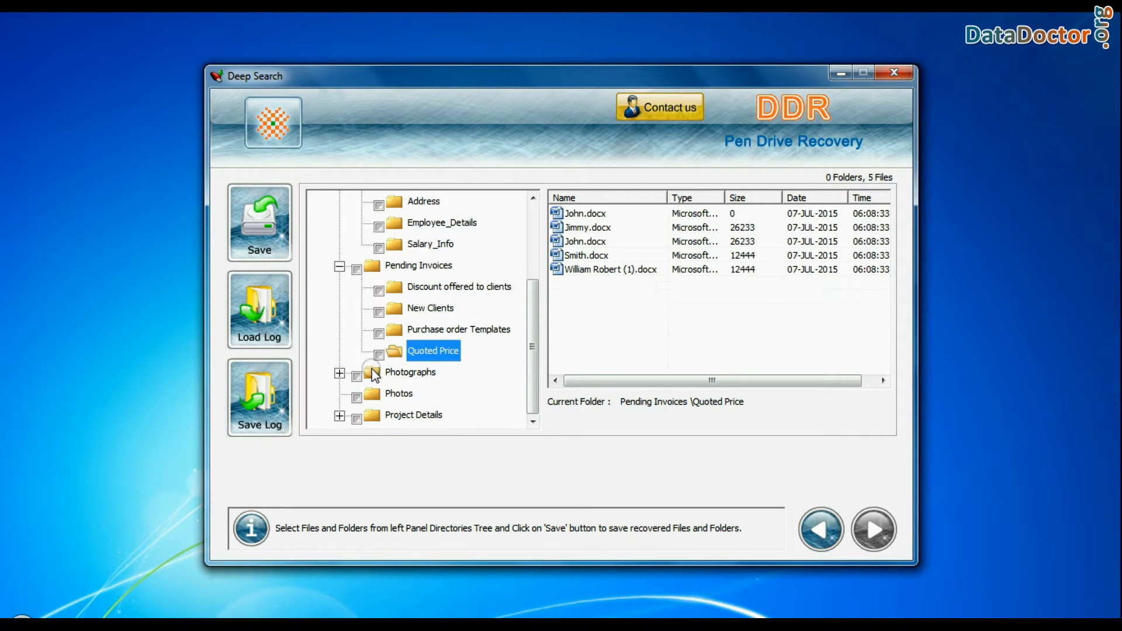
{"action": "left_click", "coordinate": [339, 372]}
{"action": "left_click", "coordinate": [429, 393]}
- Mark everything under Root and save it to D:\Data Recovery\Recovered Data
{"action": "left_click", "coordinate": [421, 412]}
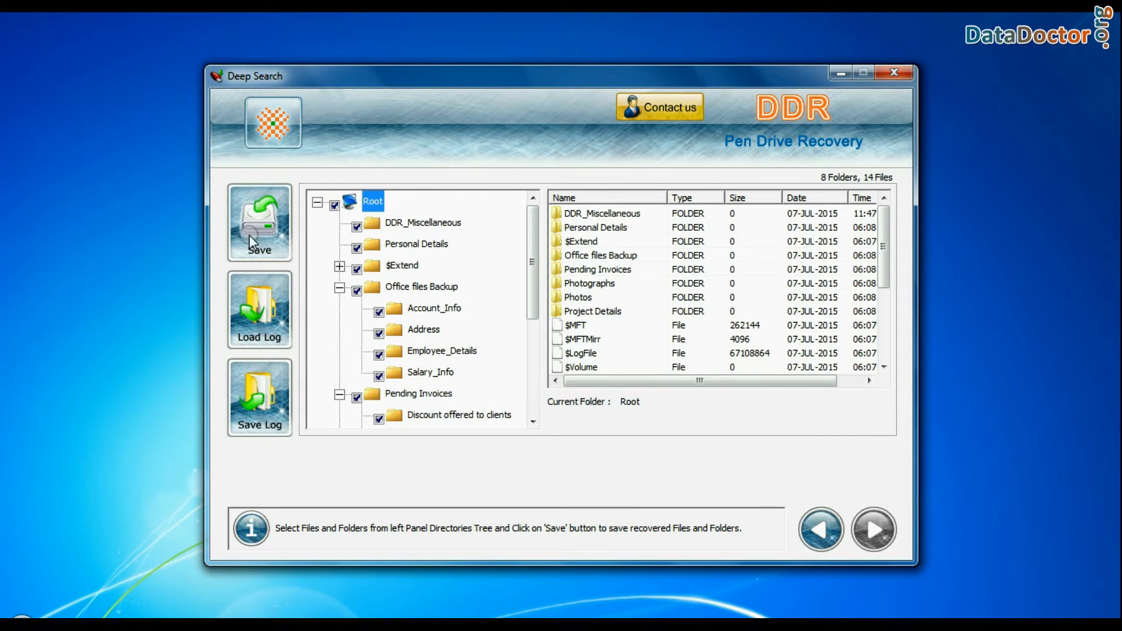
{"action": "left_click", "coordinate": [265, 245]}
{"action": "left_click", "coordinate": [728, 386]}
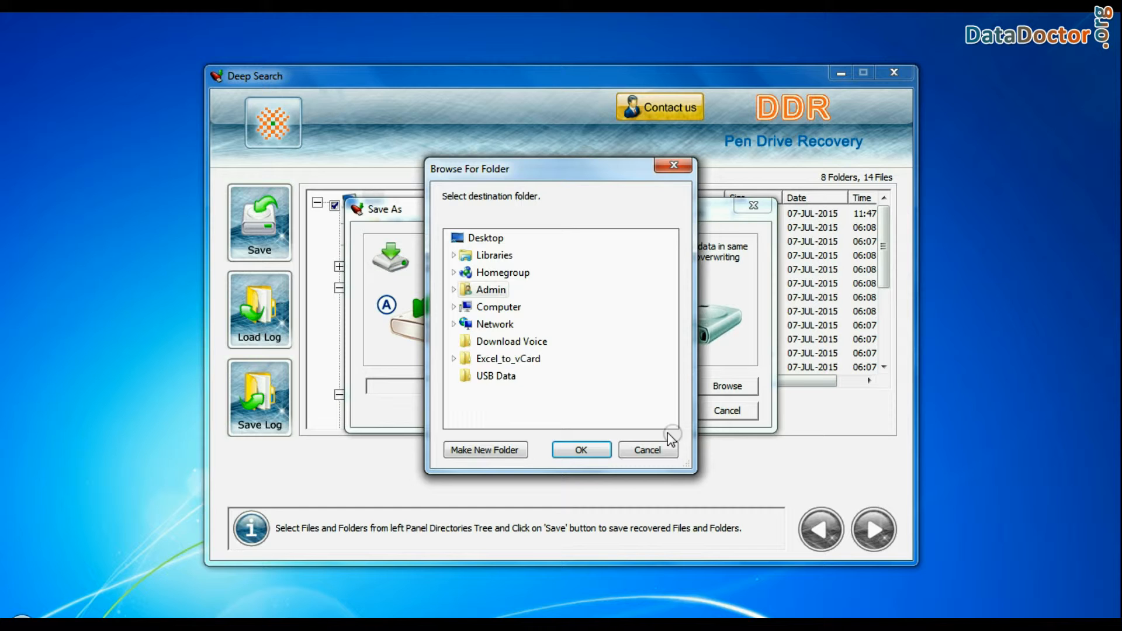
{"action": "left_click", "coordinate": [576, 454]}
{"action": "left_click", "coordinate": [660, 411]}
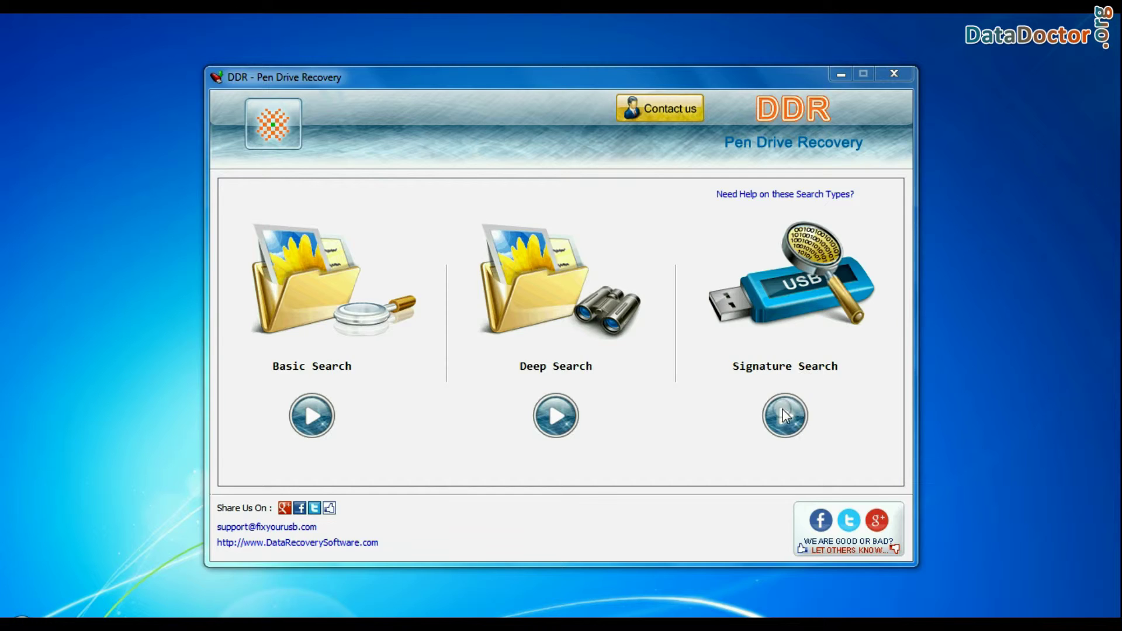
- Start a Signature Search and select the Removable Media disk to scan
{"action": "left_click", "coordinate": [786, 416]}
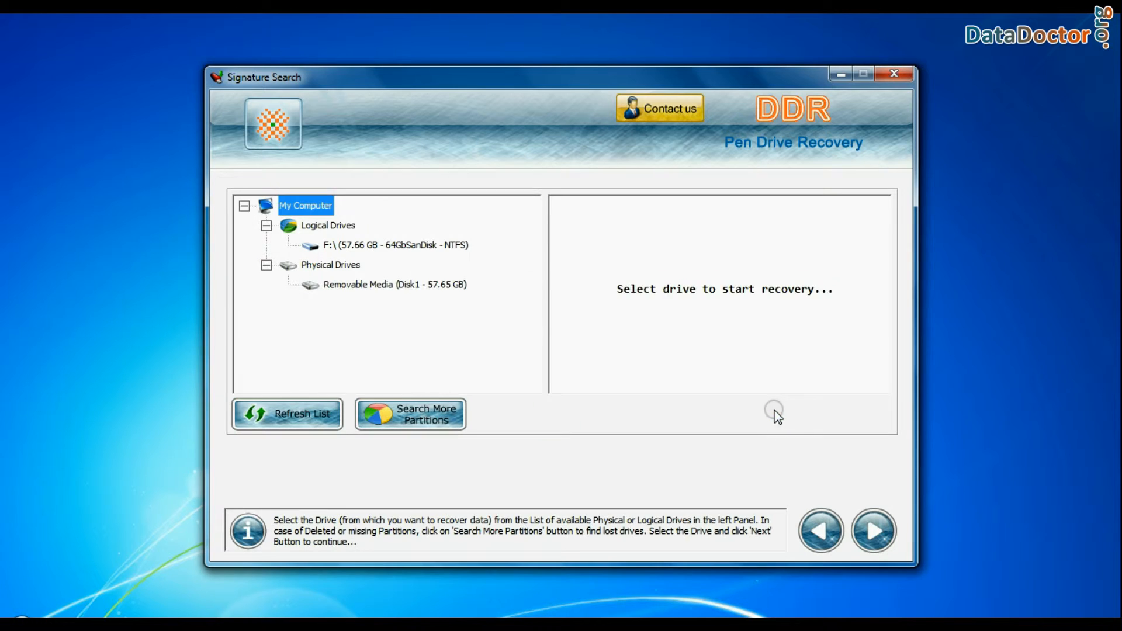
{"action": "left_click", "coordinate": [331, 265]}
{"action": "left_click", "coordinate": [362, 284]}
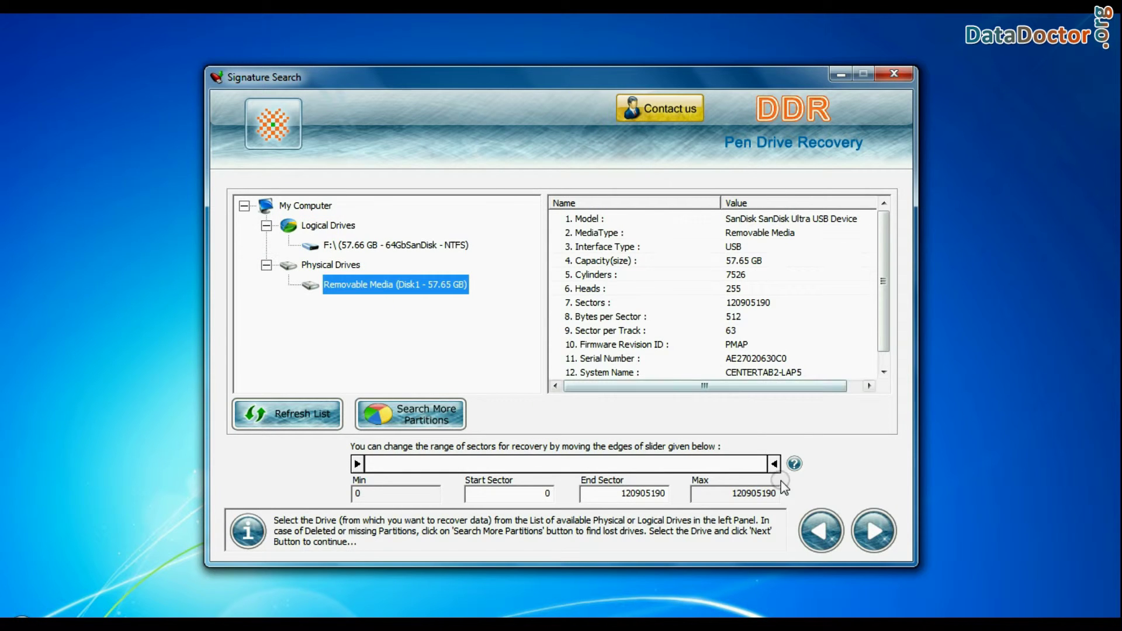
- Limit the signature search file types to DOCX, JPG and XLSX only
{"action": "left_click", "coordinate": [873, 534]}
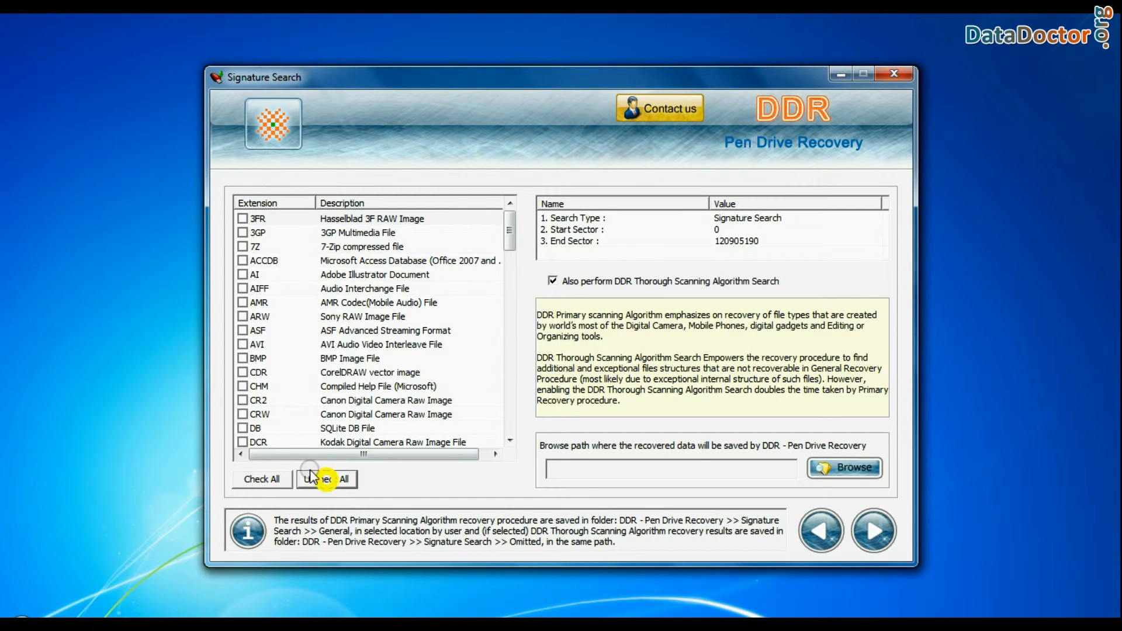
{"action": "left_click", "coordinate": [325, 479]}
{"action": "left_click", "coordinate": [369, 260]}
{"action": "left_click", "coordinate": [243, 401]}
{"action": "scroll", "coordinate": [243, 401], "scroll_direction": "down", "scroll_amount": 5}
{"action": "scroll", "coordinate": [246, 336], "scroll_direction": "down", "scroll_amount": 3}
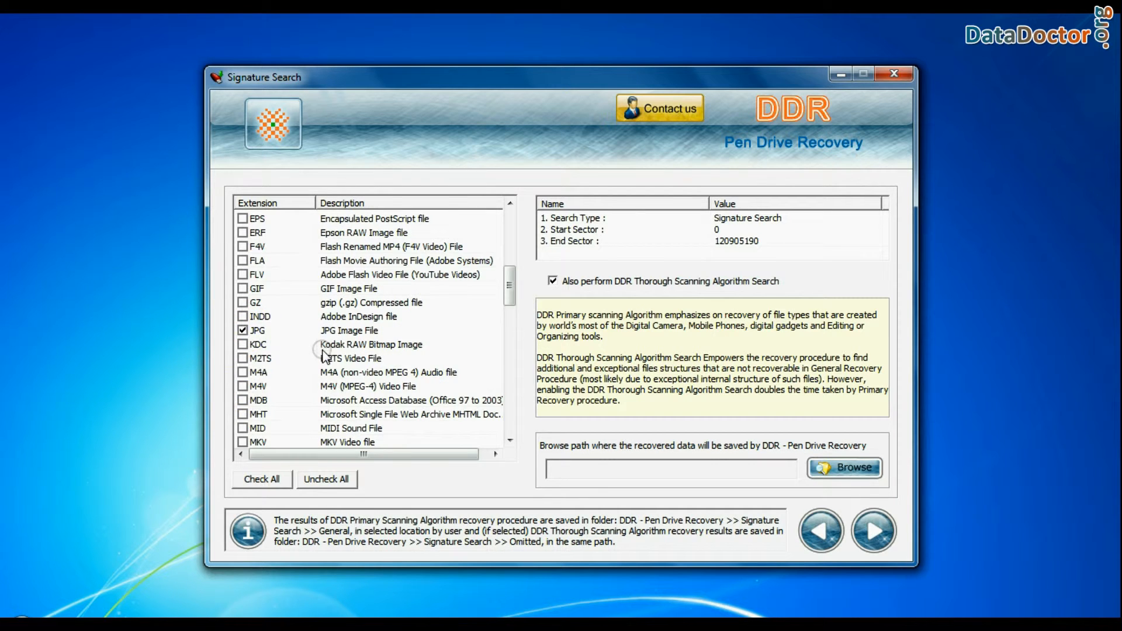
{"action": "scroll", "coordinate": [325, 351], "scroll_direction": "down", "scroll_amount": 10}
{"action": "left_click", "coordinate": [243, 401]}
- Set D:\Data Recovery\Recovered Data as destination and start the signature scan
{"action": "left_click", "coordinate": [844, 468]}
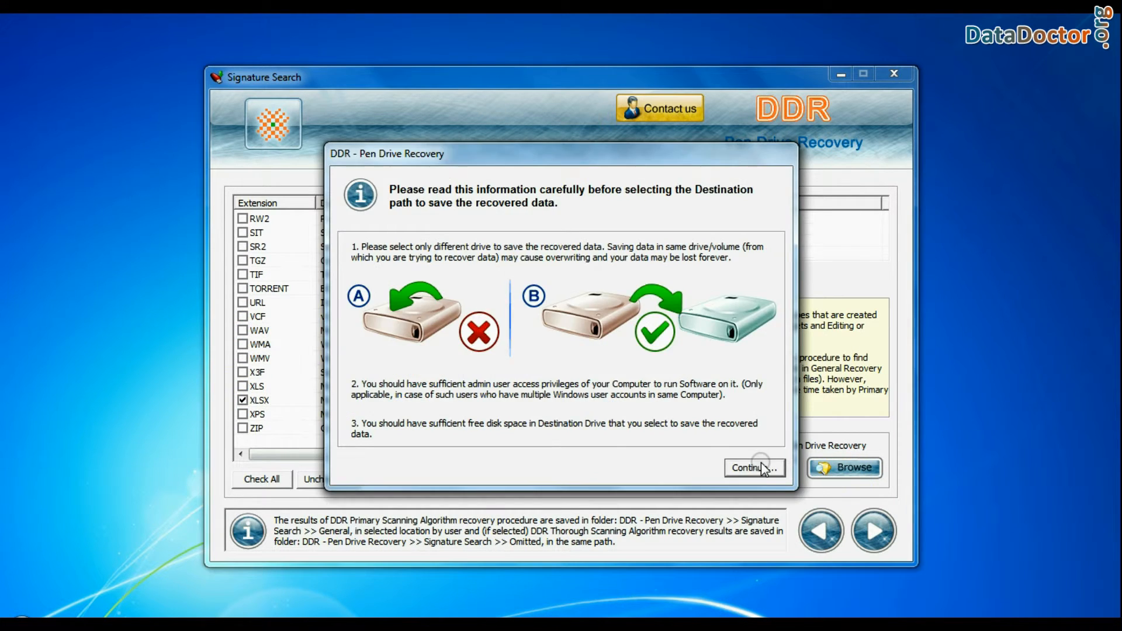
{"action": "left_click", "coordinate": [761, 463]}
{"action": "double_click", "coordinate": [491, 320]}
{"action": "left_click", "coordinate": [511, 333]}
{"action": "left_click", "coordinate": [597, 455]}
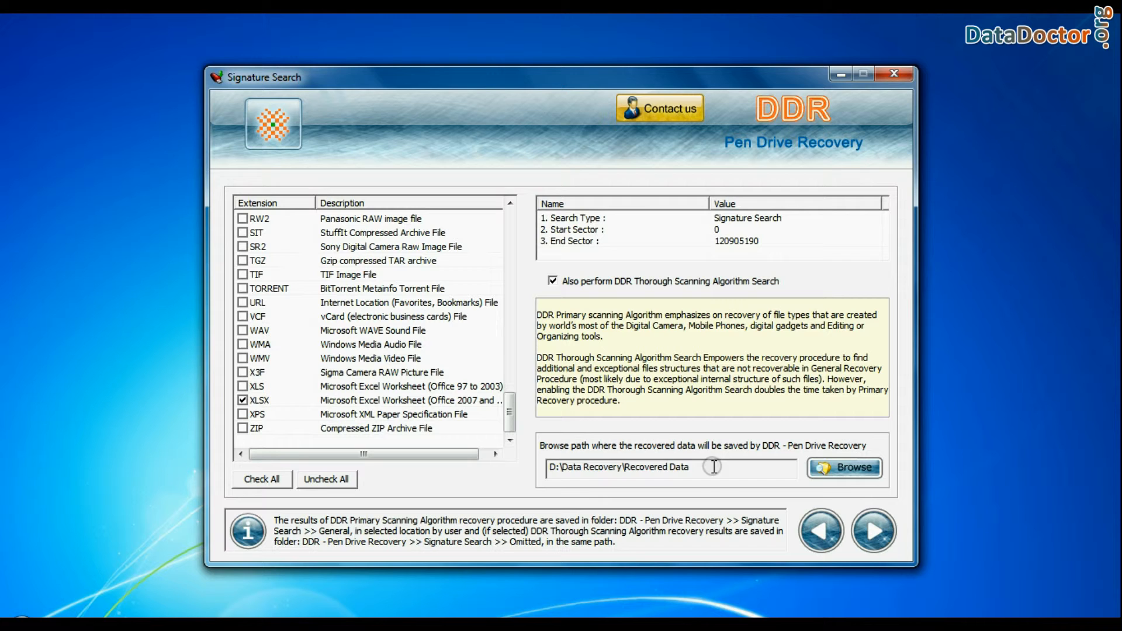
{"action": "left_click_drag", "start_coordinate": [715, 467], "coordinate": [552, 468]}
{"action": "left_click", "coordinate": [874, 526]}
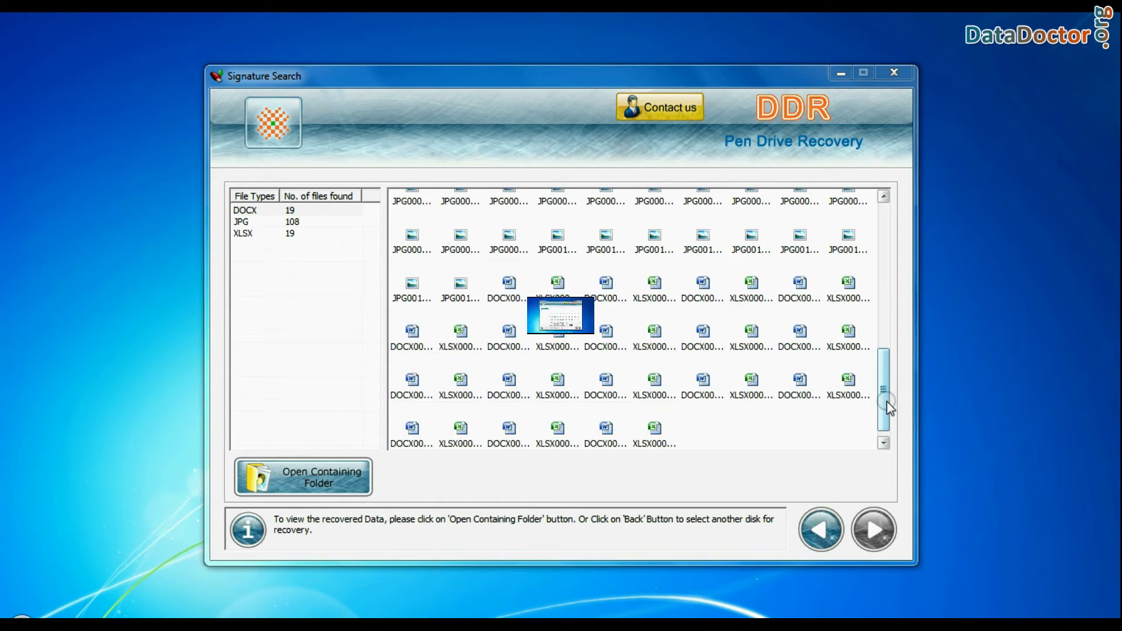
{"action": "left_click_drag", "start_coordinate": [886, 400], "coordinate": [902, 301]}
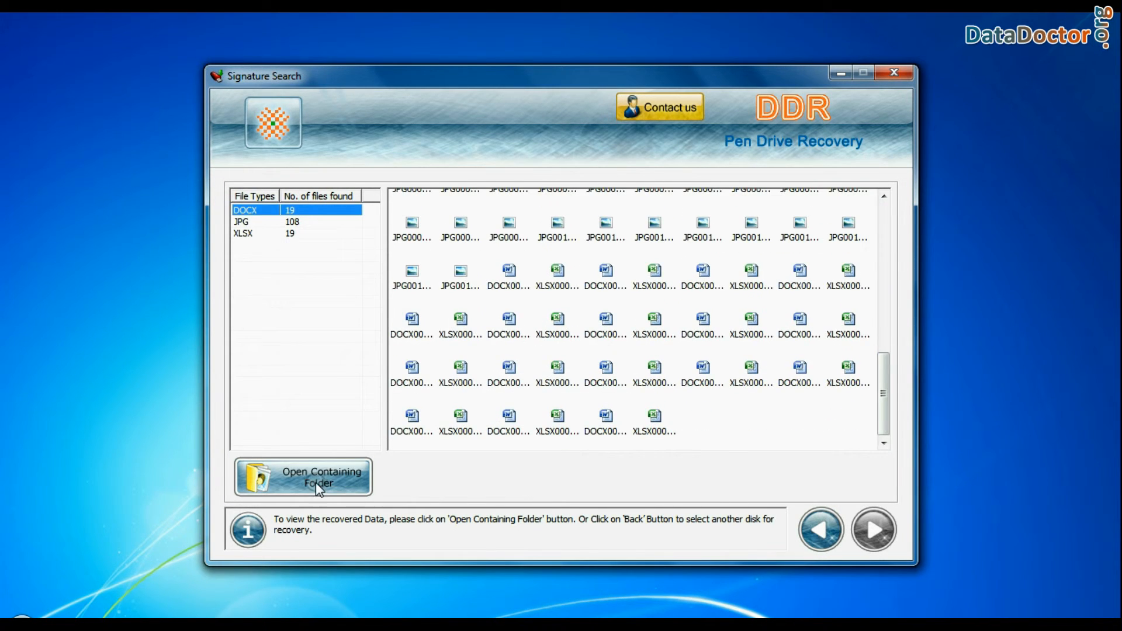
- Open the containing folder and view the recovered DOCX and then JPG files in Explorer
{"action": "left_click", "coordinate": [320, 480]}
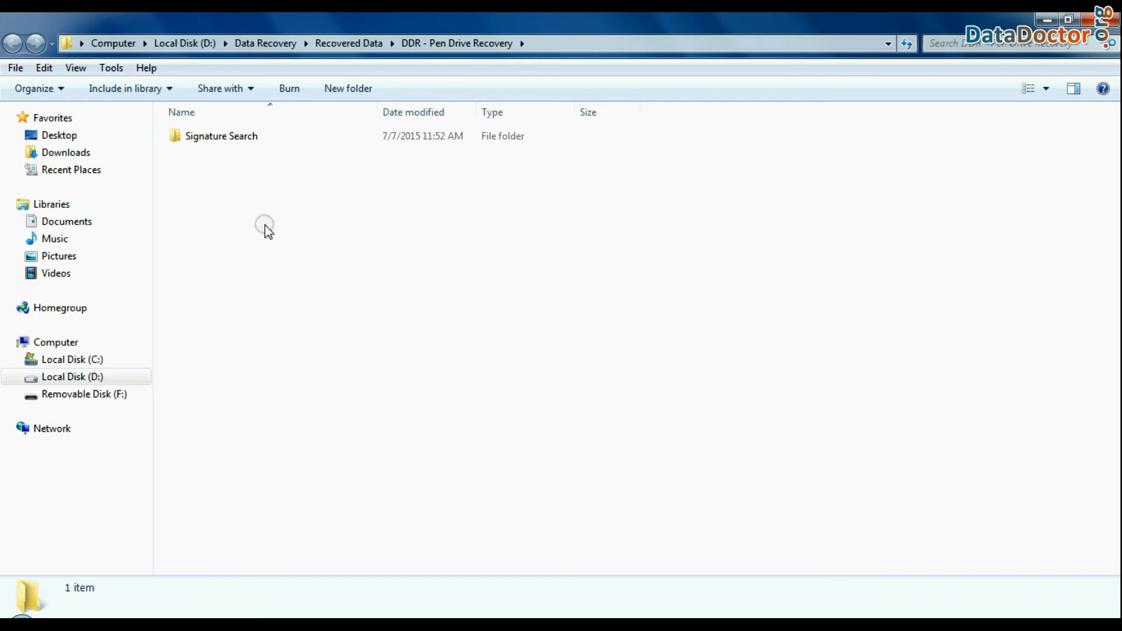
{"action": "double_click", "coordinate": [293, 135]}
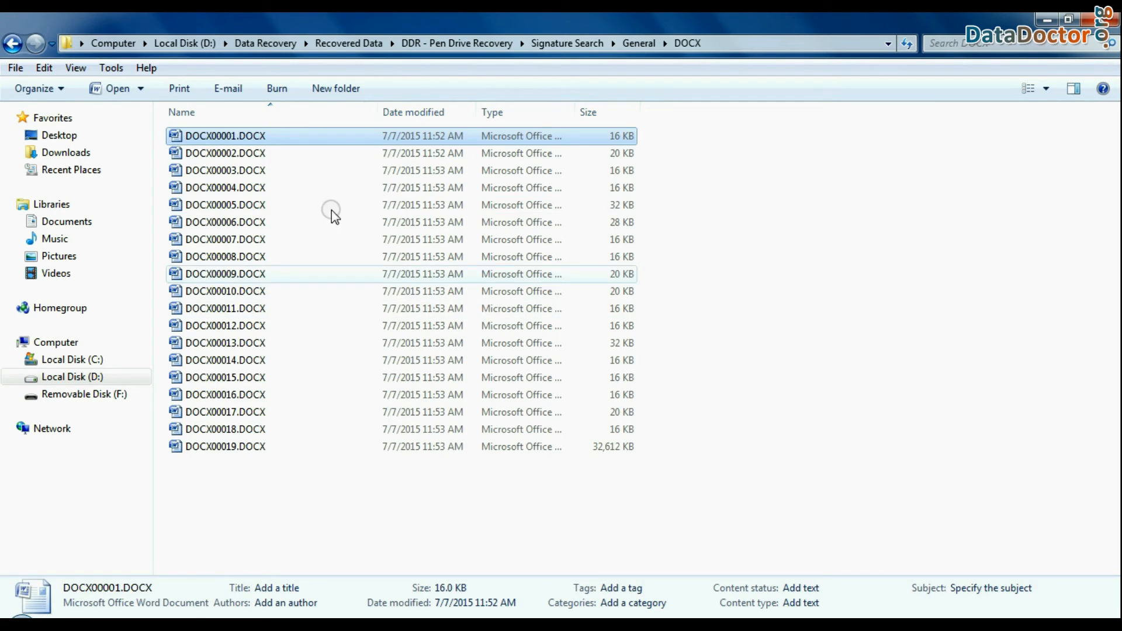
{"action": "key", "text": "BackSpace"}
{"action": "double_click", "coordinate": [267, 154]}
{"action": "scroll", "coordinate": [317, 233], "scroll_direction": "down", "scroll_amount": 3}
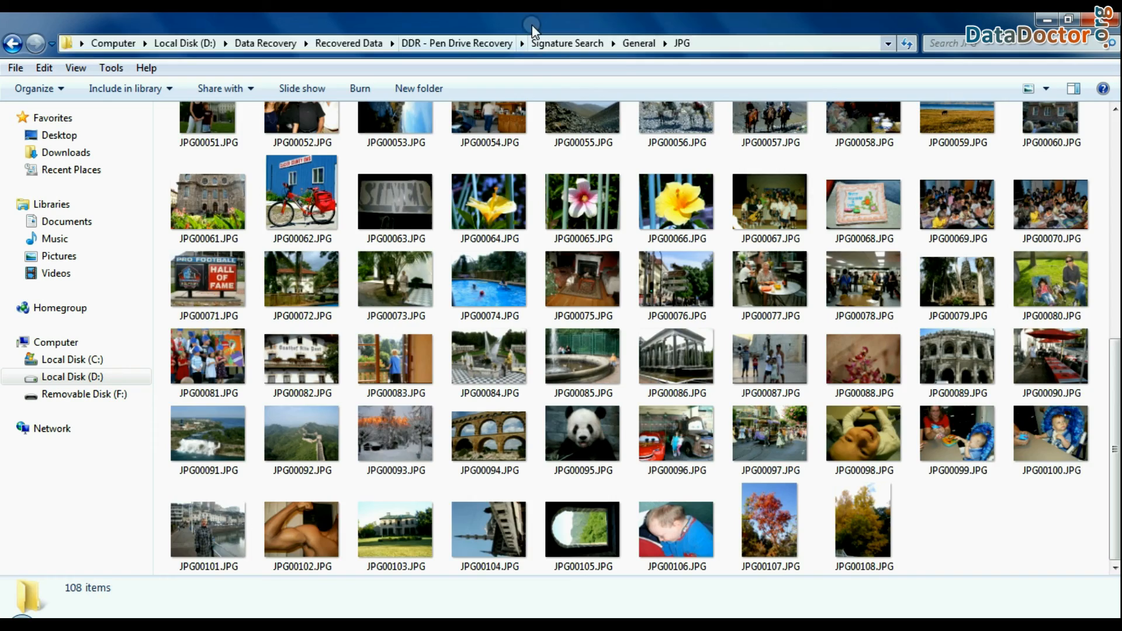